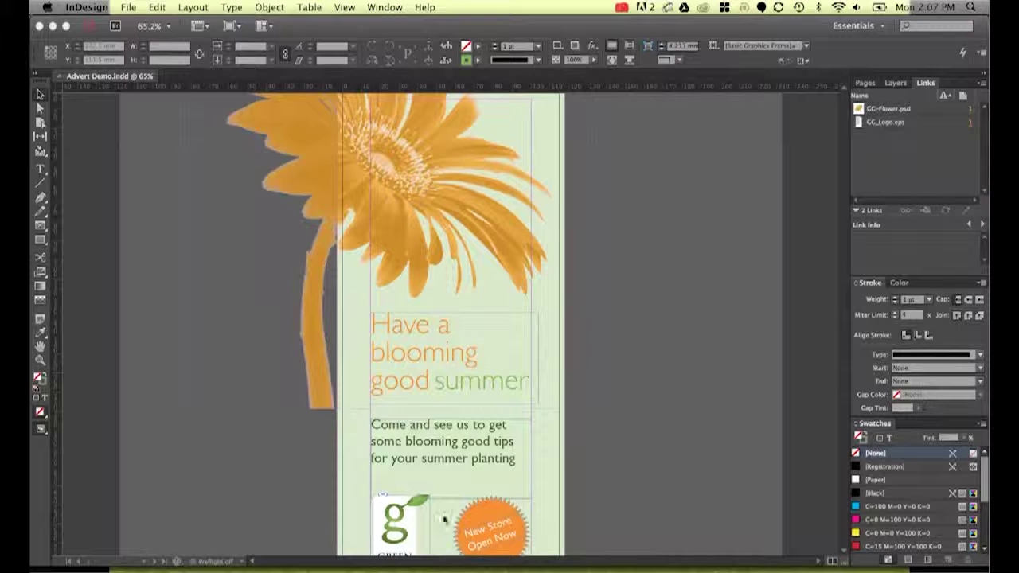
Scroll down and back up through the Advert Demo page
scroll(474, 469, down, 5)
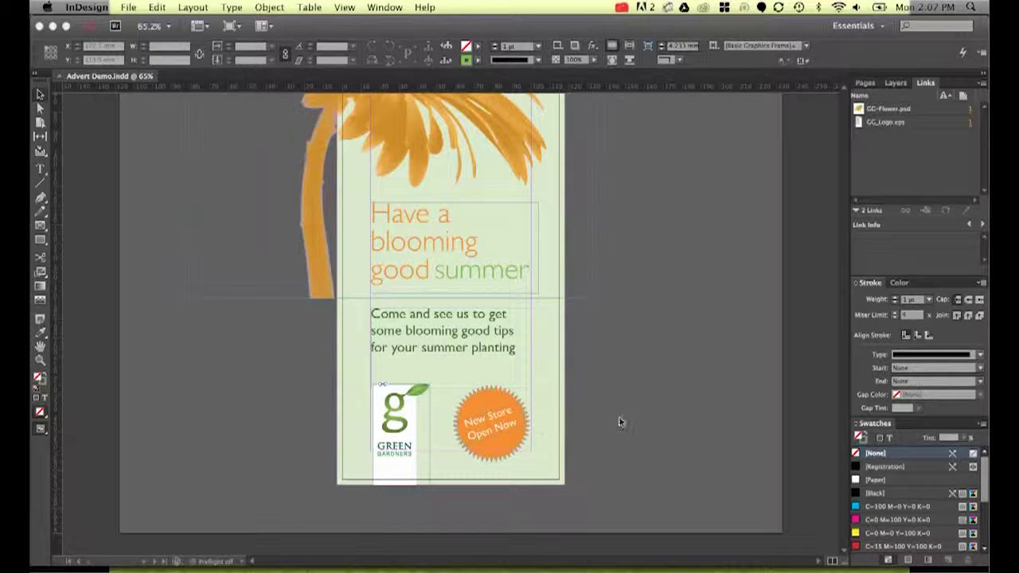
scroll(619, 418, up, 5)
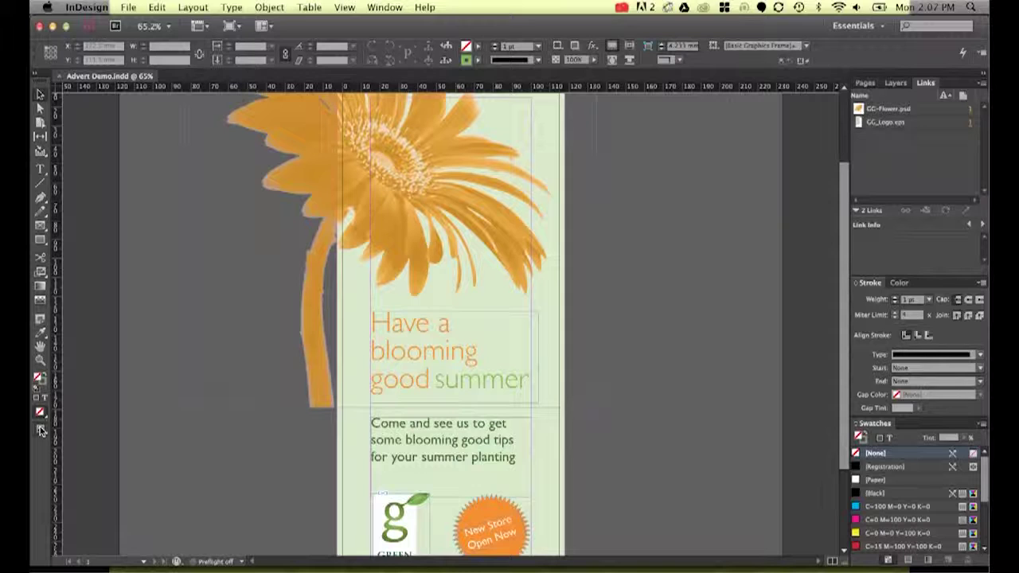
Preview the advert full-screen in Presentation mode, then return to Normal view
click(40, 430)
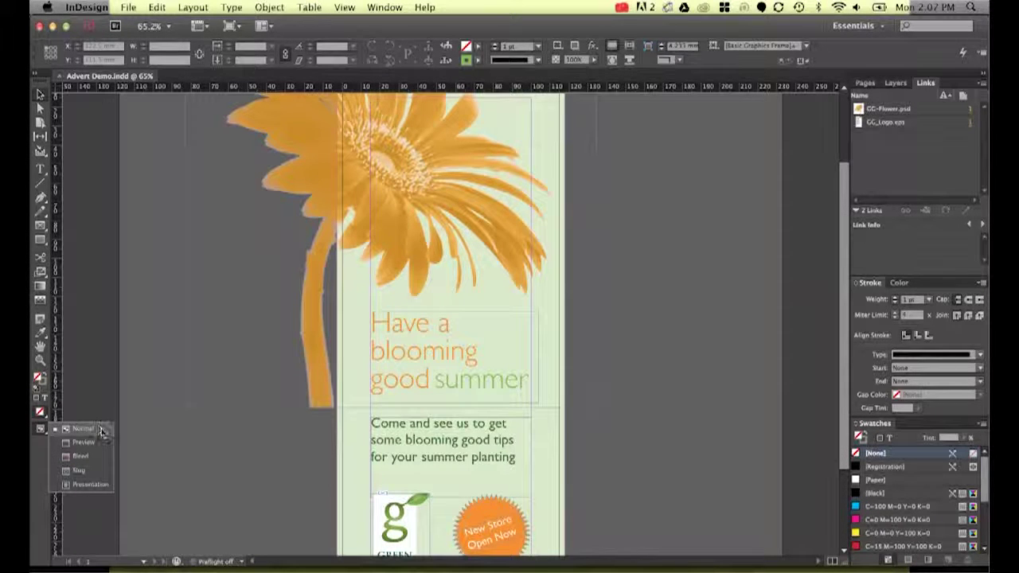
click(89, 485)
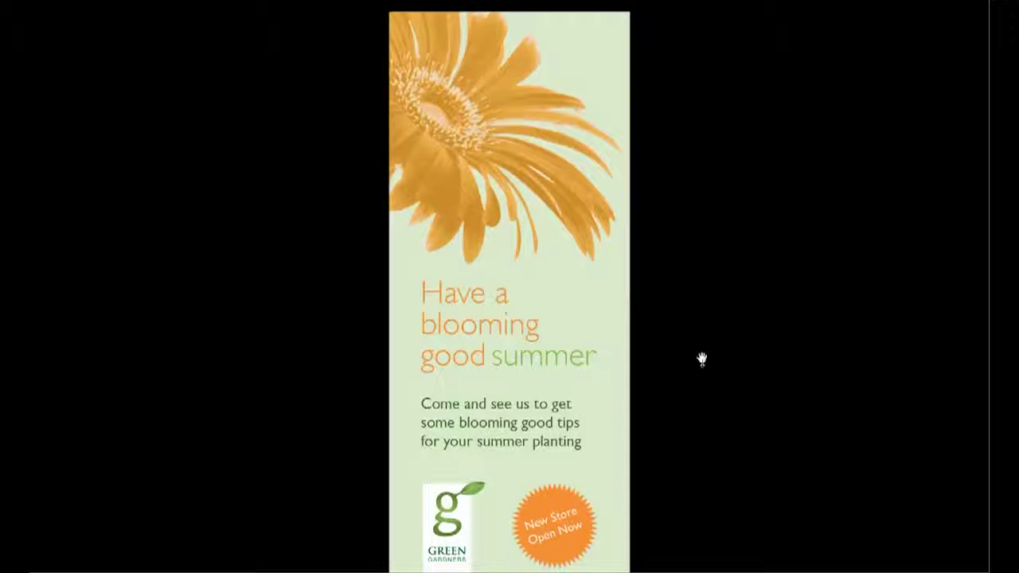
key(Escape)
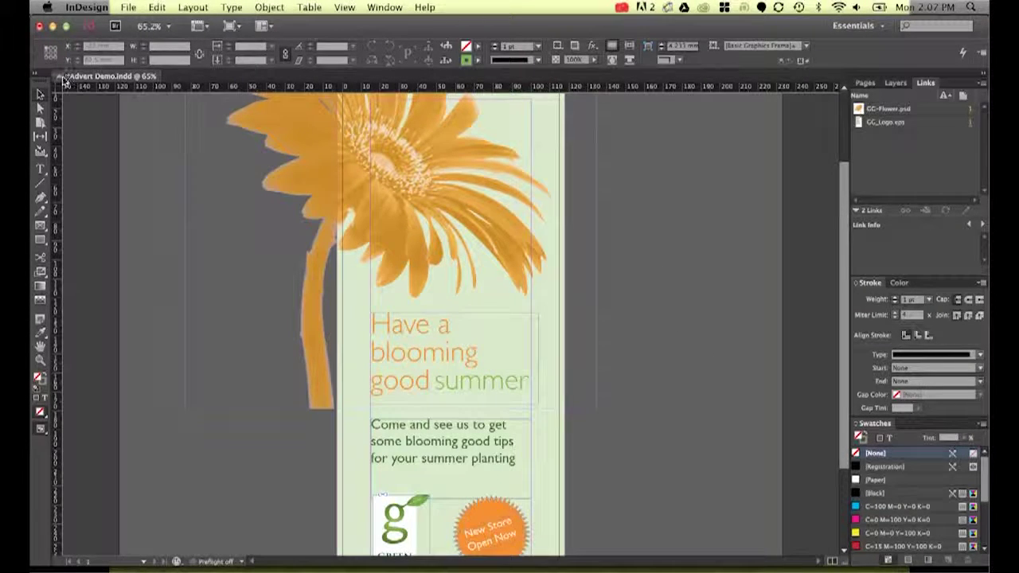
Close Advert Demo.indd, choosing Save in the close prompt
key(super+w)
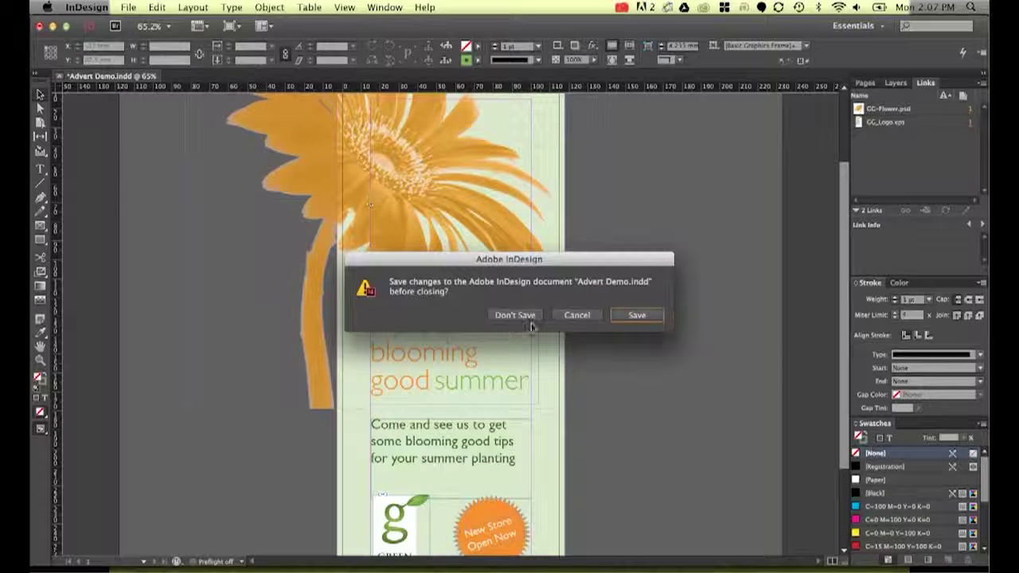
click(641, 316)
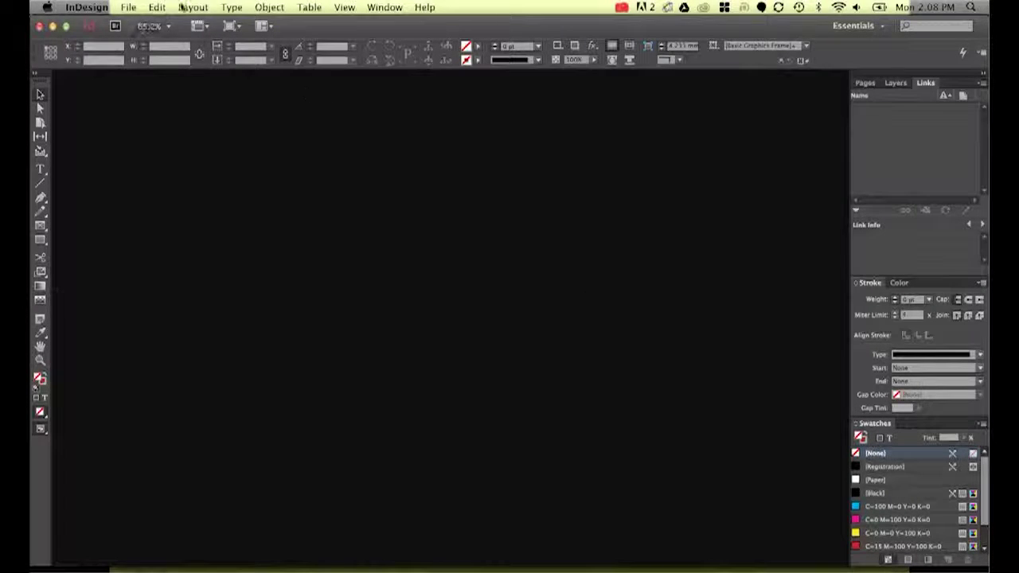
click(130, 8)
mouse_move(135, 23)
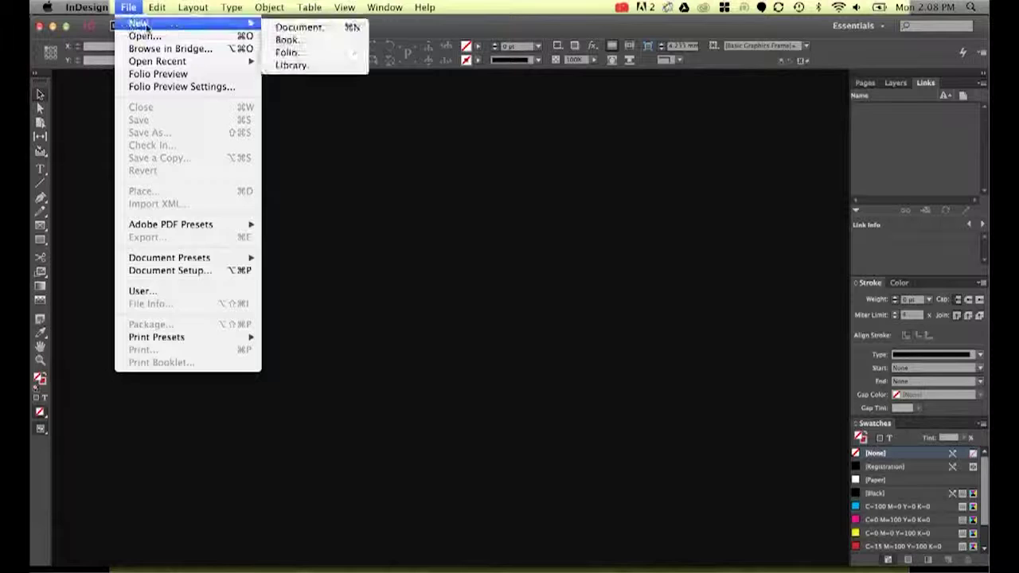
Start a new document with Print intent and Facing Pages unchecked
click(316, 28)
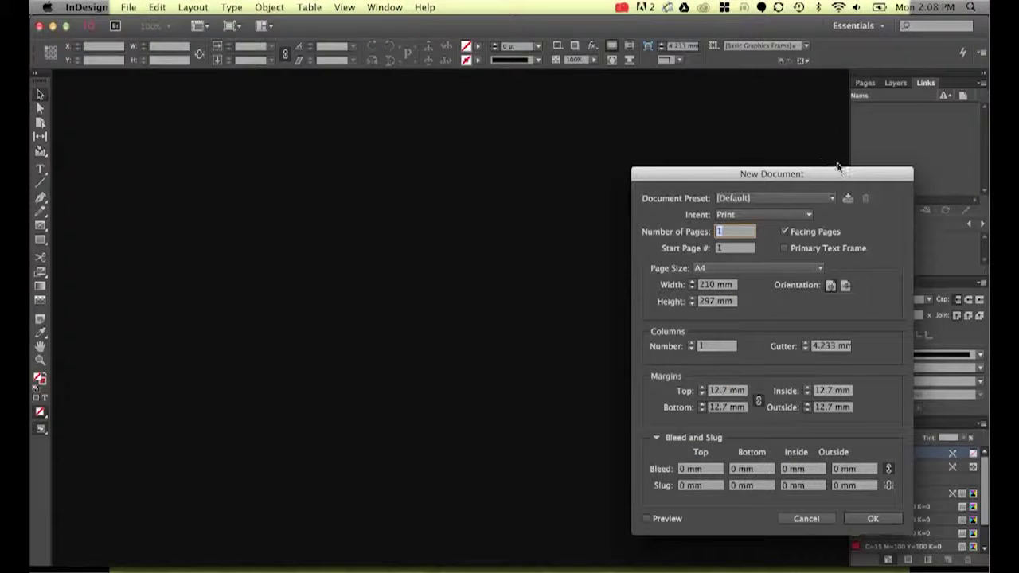
drag(835, 170, 489, 130)
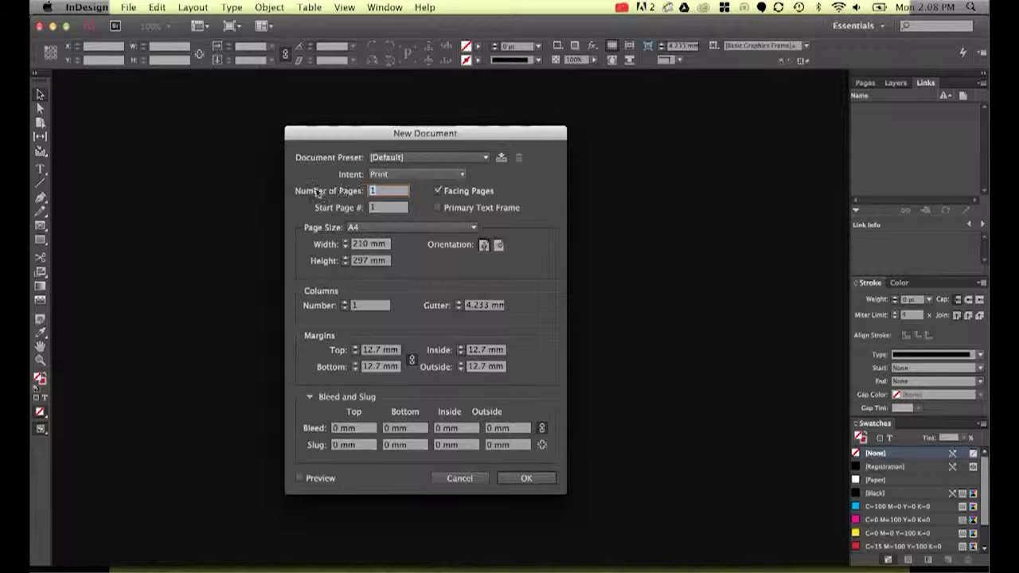
click(399, 177)
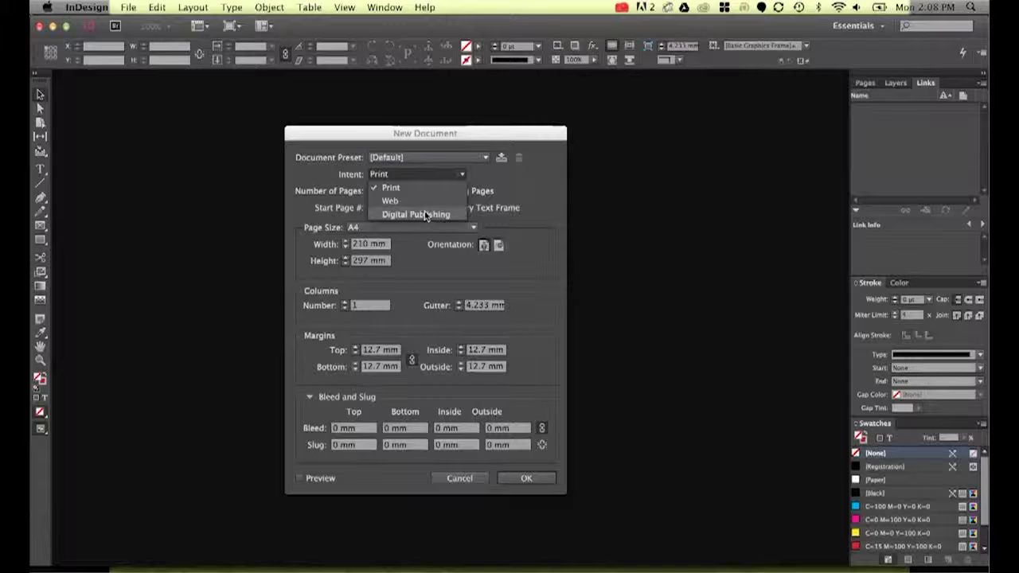
click(390, 189)
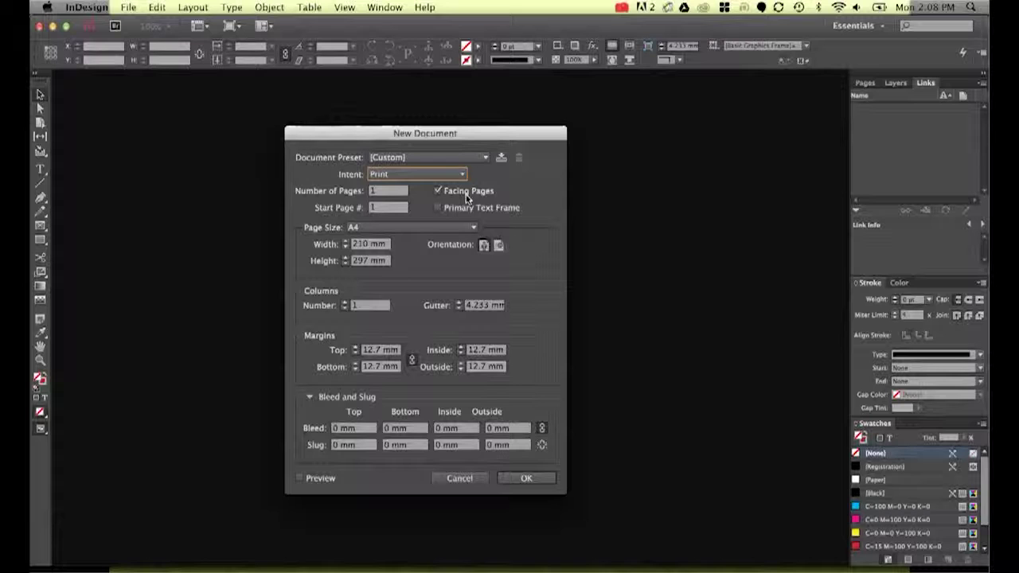
click(466, 194)
click(474, 194)
click(452, 195)
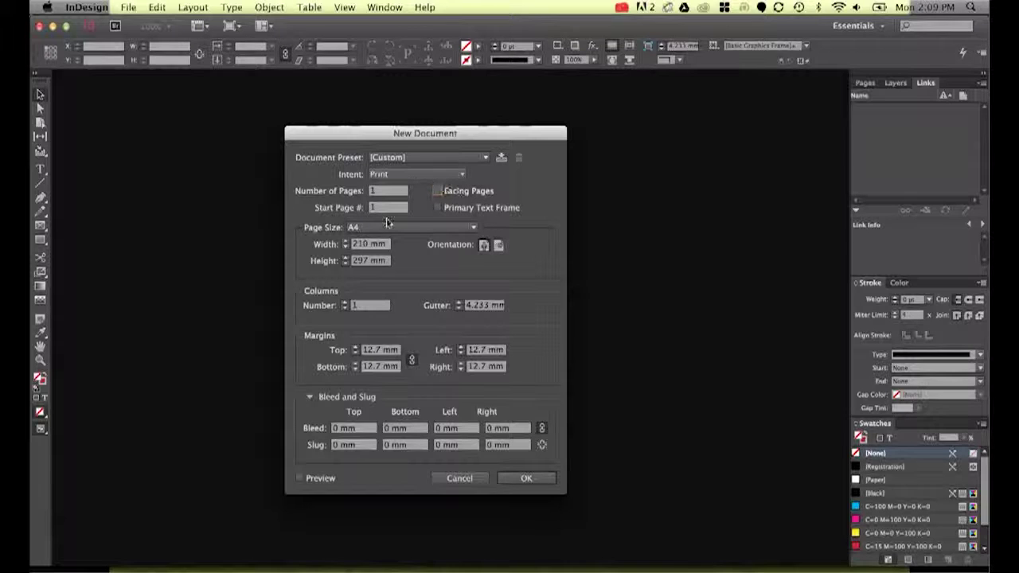
Set the page to a Custom size of 115 mm wide by 275 mm high
click(353, 228)
click(384, 235)
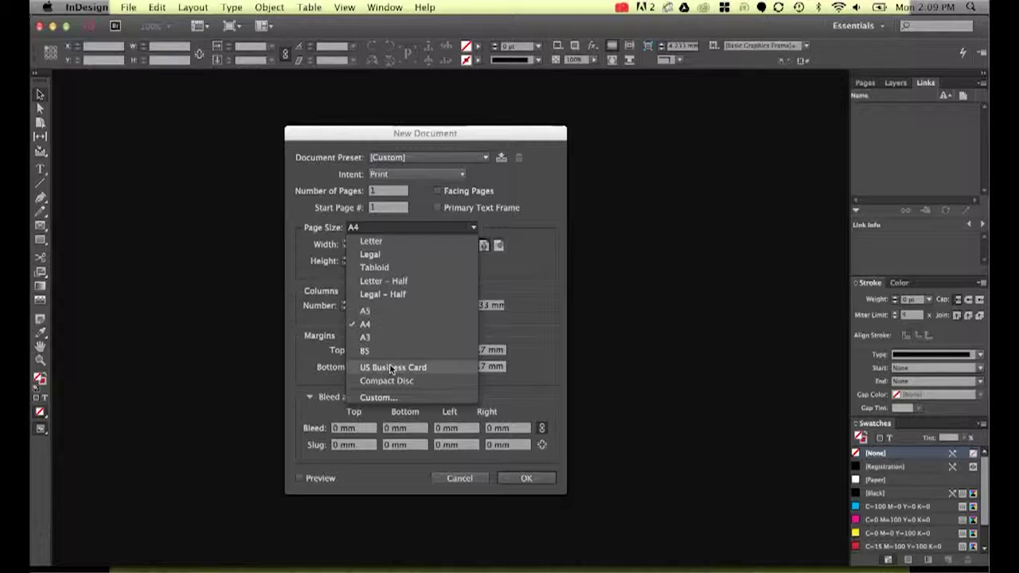
click(369, 325)
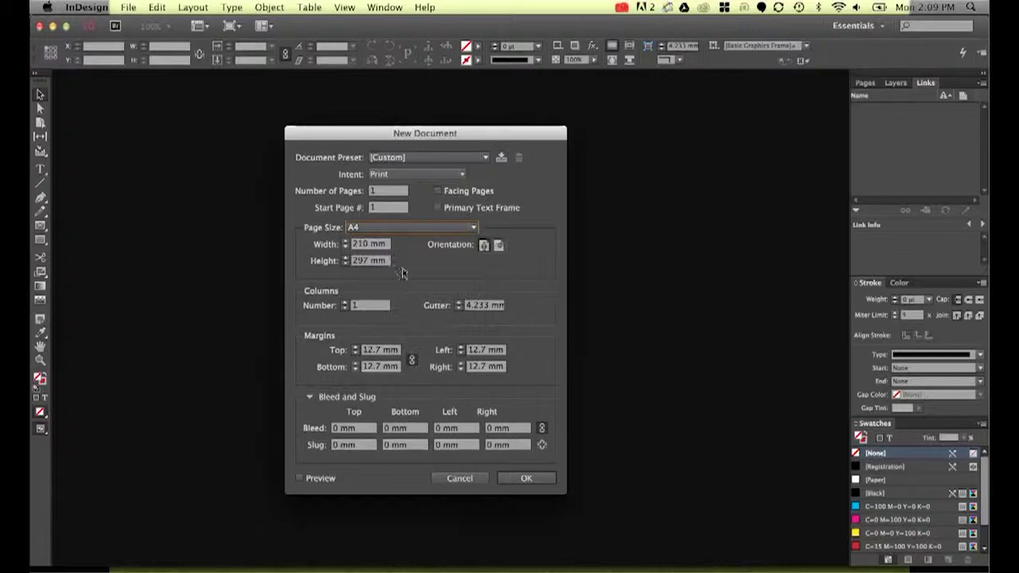
double_click(355, 244)
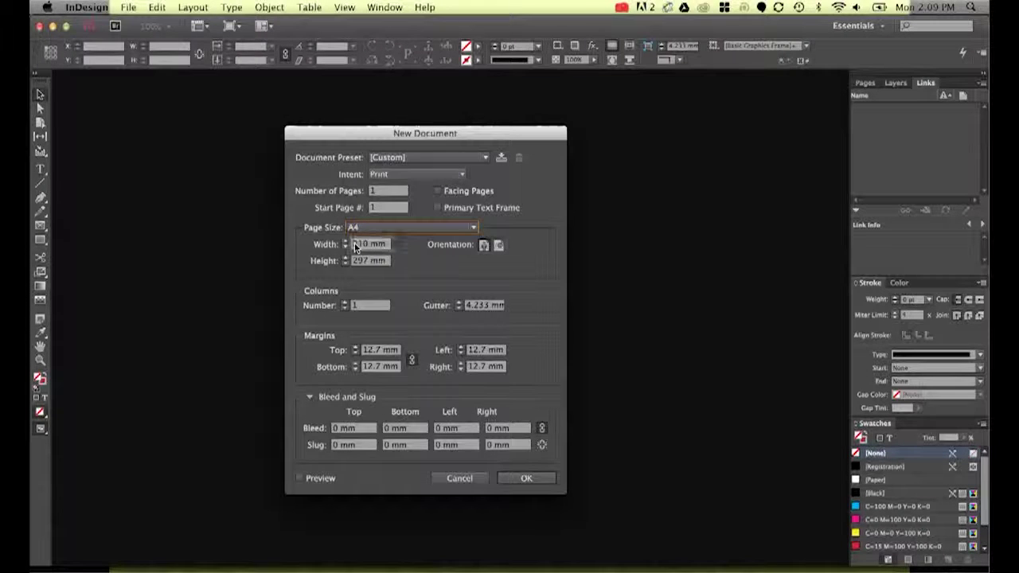
text(2115)
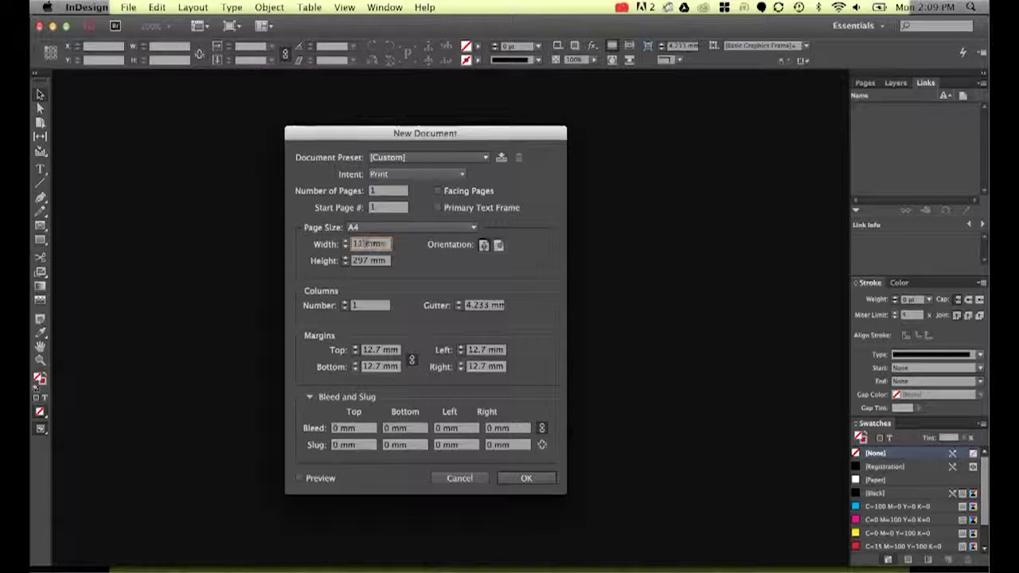
double_click(358, 260)
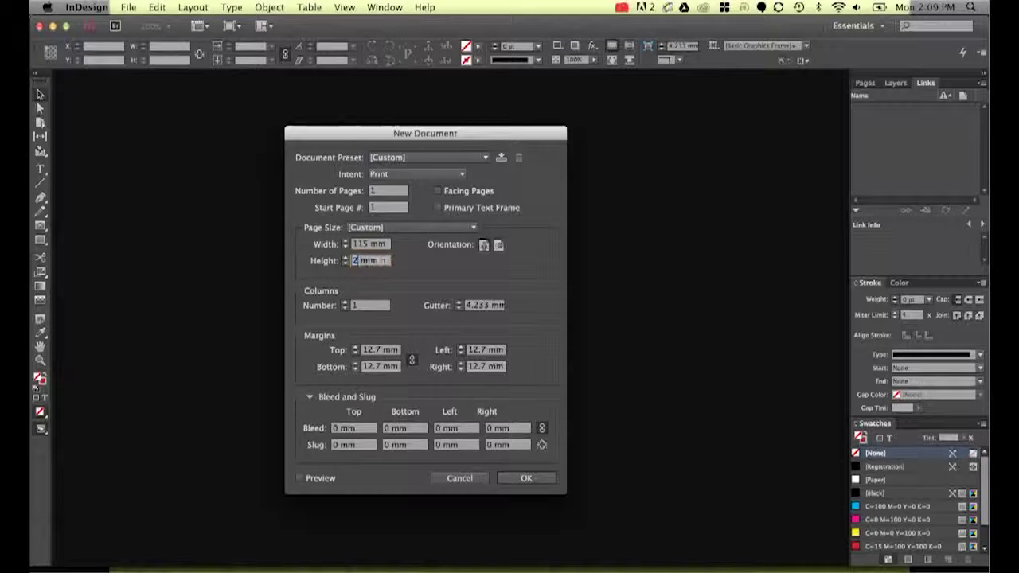
text(275)
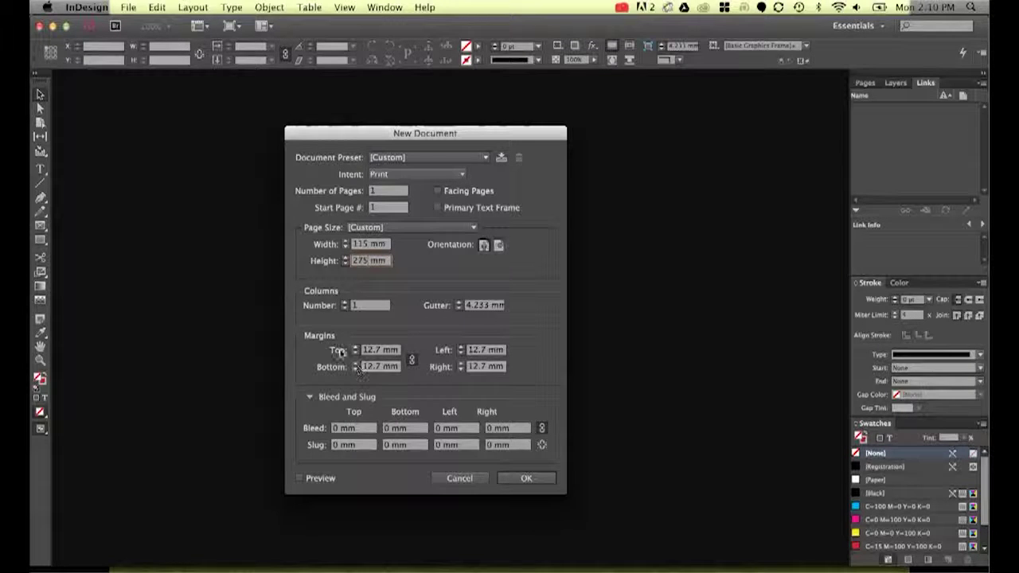
Unlink the margins and set the bottom margin to 20 mm
click(412, 360)
double_click(367, 368)
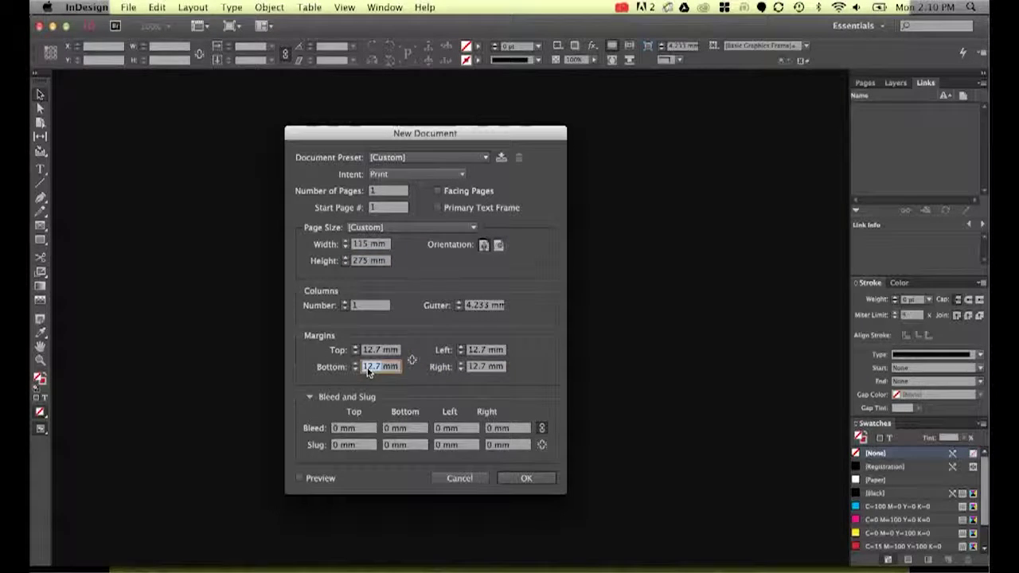
text(20)
double_click(385, 354)
Enter a linked 3 mm bleed in the Bleed and Slug section
click(310, 396)
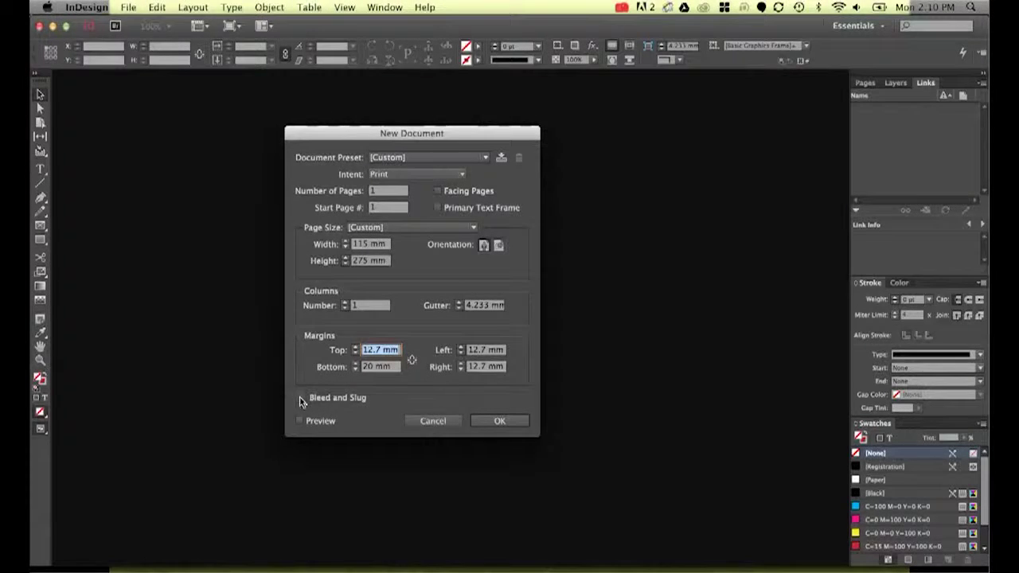
click(301, 397)
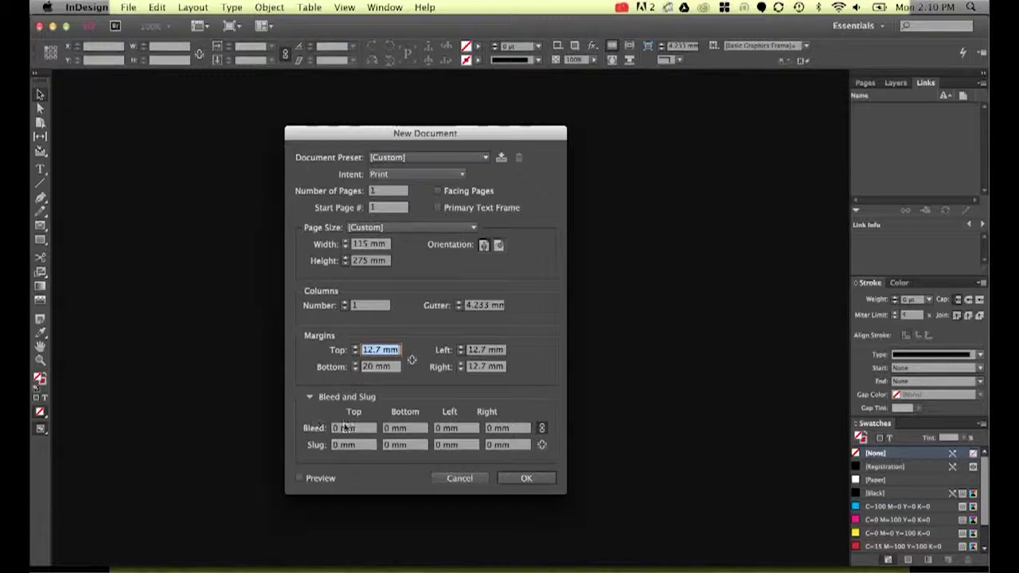
click(344, 428)
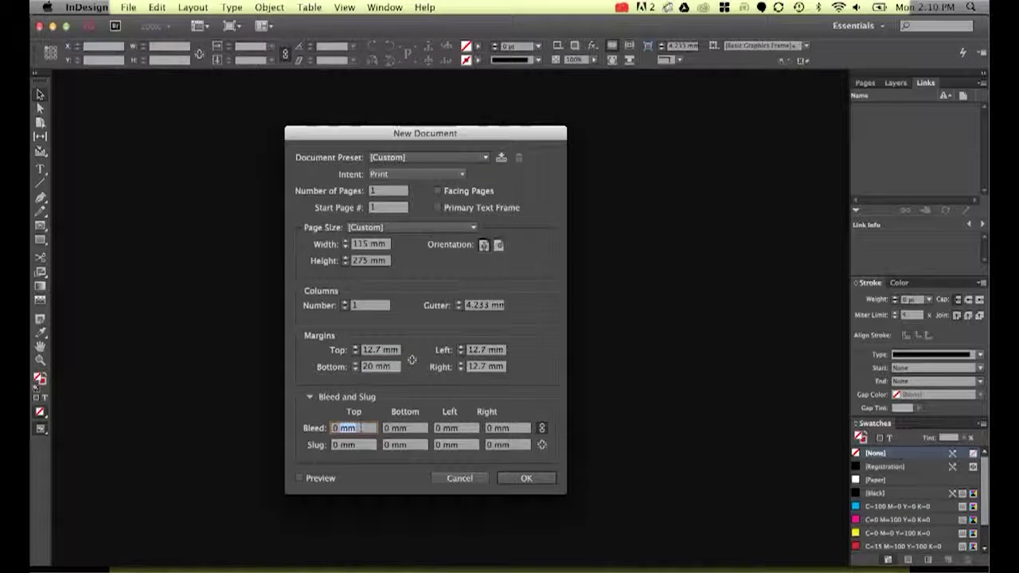
click(360, 427)
text(3)
drag(355, 428, 339, 428)
click(335, 428)
triple_click(365, 428)
click(338, 445)
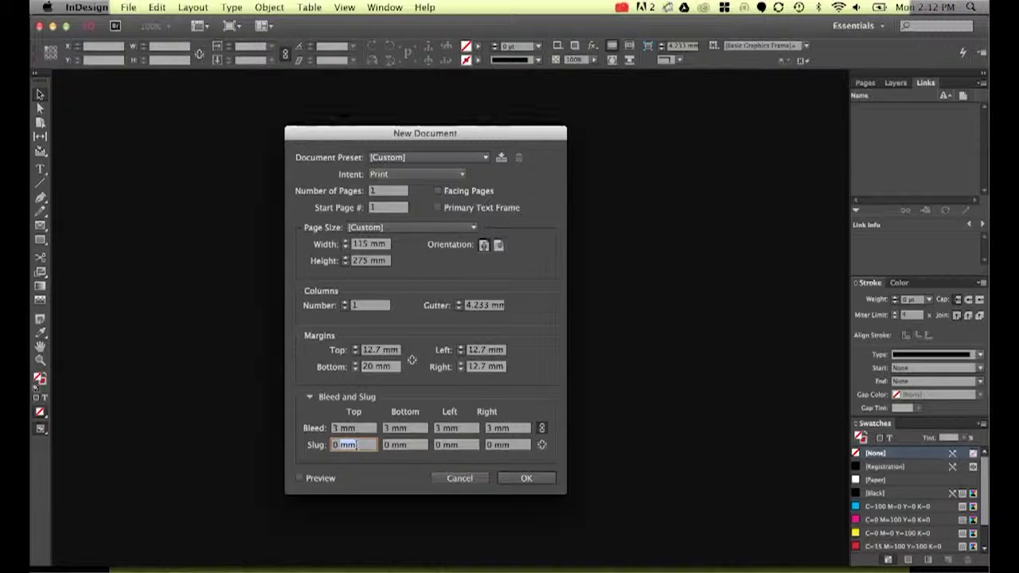
drag(333, 445, 355, 445)
click(333, 444)
drag(333, 444, 378, 451)
click(501, 160)
Create the single-page 115 × 275 mm document with the 3 mm bleed
click(527, 479)
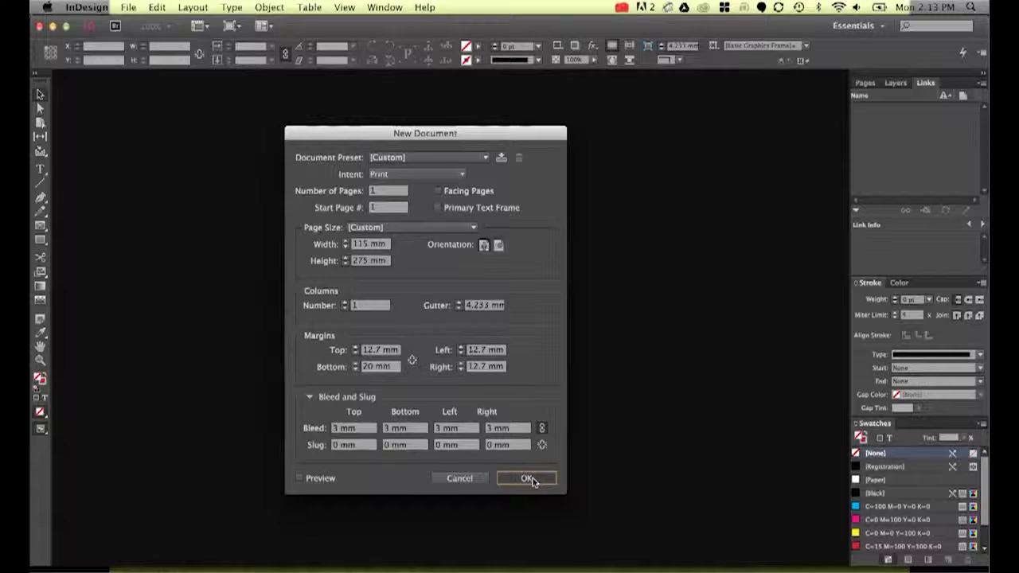